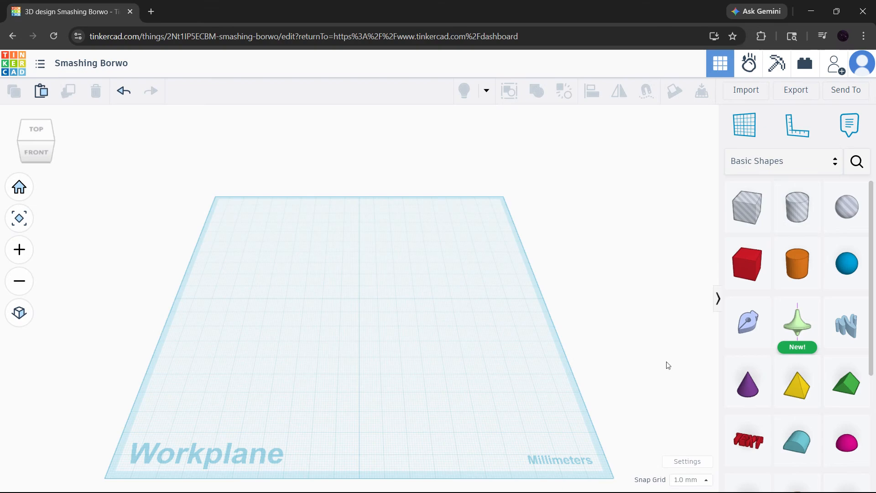
# Search the community shapes for "bend pipe" and place the purple Bent Pipe on the workplane.
pyautogui.click(850, 168)
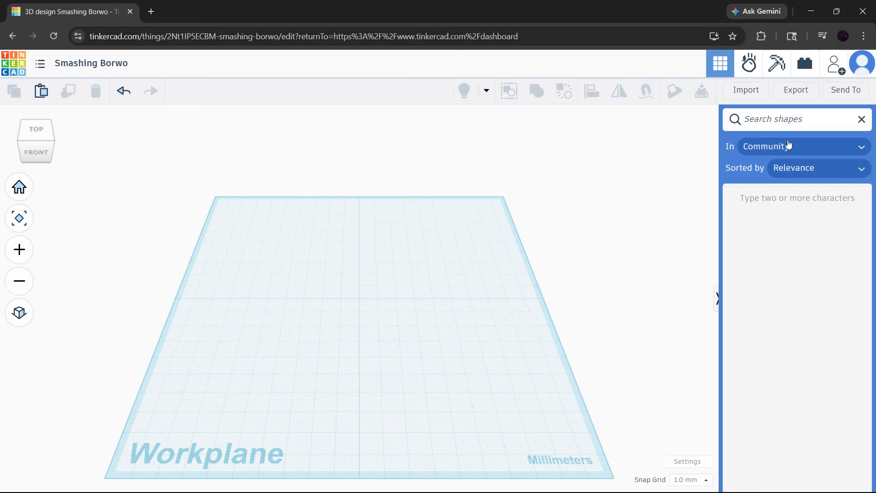
pyautogui.write('bend')
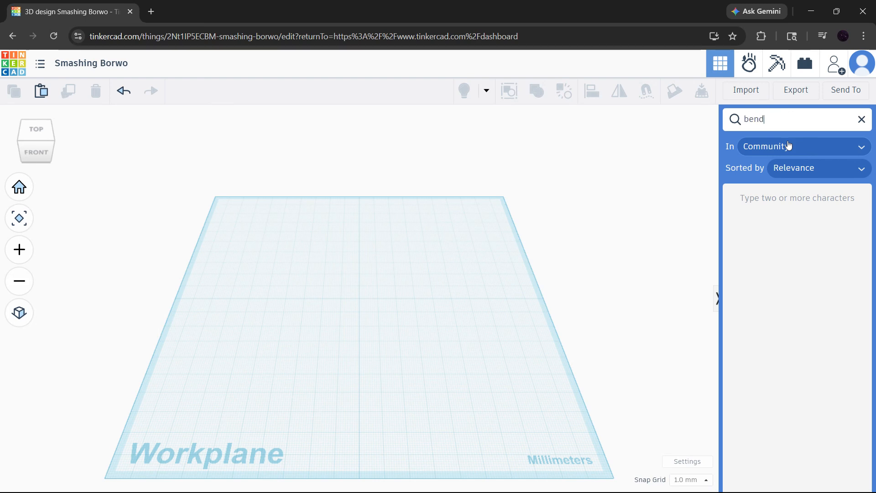
pyautogui.write(' pipe')
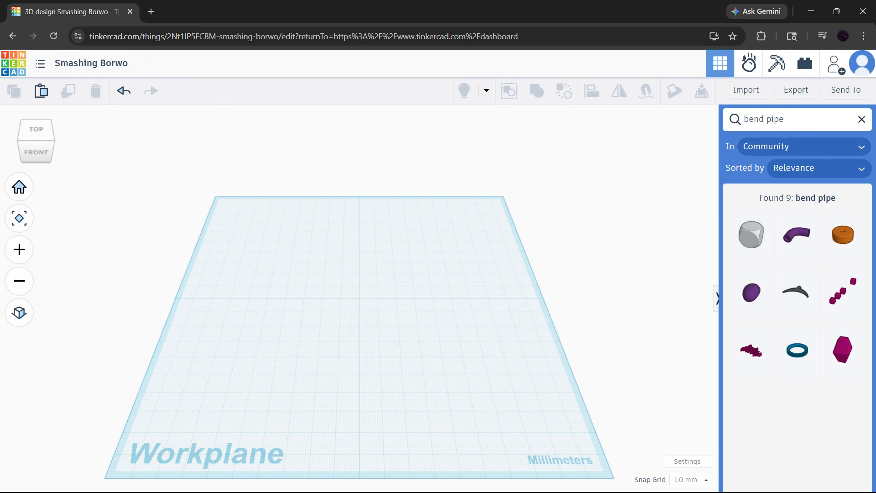
pyautogui.moveTo(794, 217); pyautogui.dragTo(275, 306)
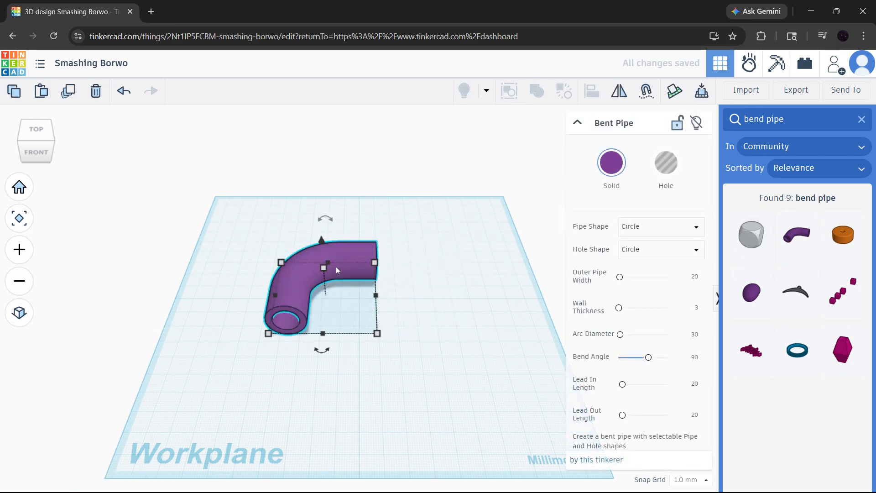
# Place the bezier bean behind and the orange Tire in front, both beside the bent pipe on the workplane.
pyautogui.moveTo(752, 292); pyautogui.dragTo(458, 262)
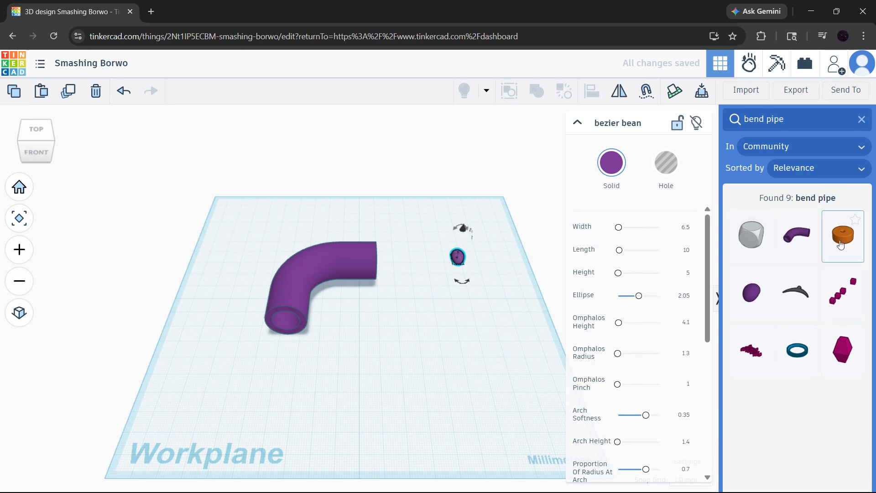
pyautogui.moveTo(843, 242); pyautogui.dragTo(491, 385)
pyautogui.click(489, 285)
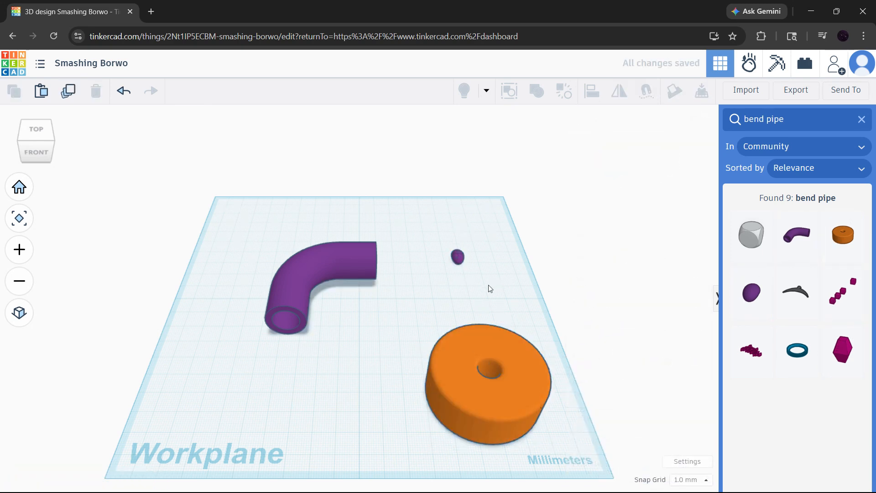
# Set the bent pipe's bend angle to 180 so it forms a U shape.
pyautogui.click(315, 273)
pyautogui.scroll(1, 417, 277)
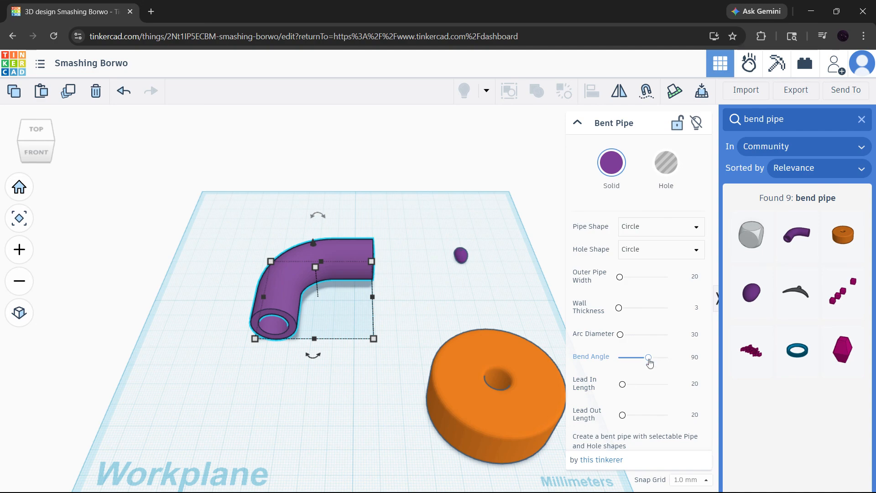
pyautogui.moveTo(649, 358); pyautogui.dragTo(656, 360)
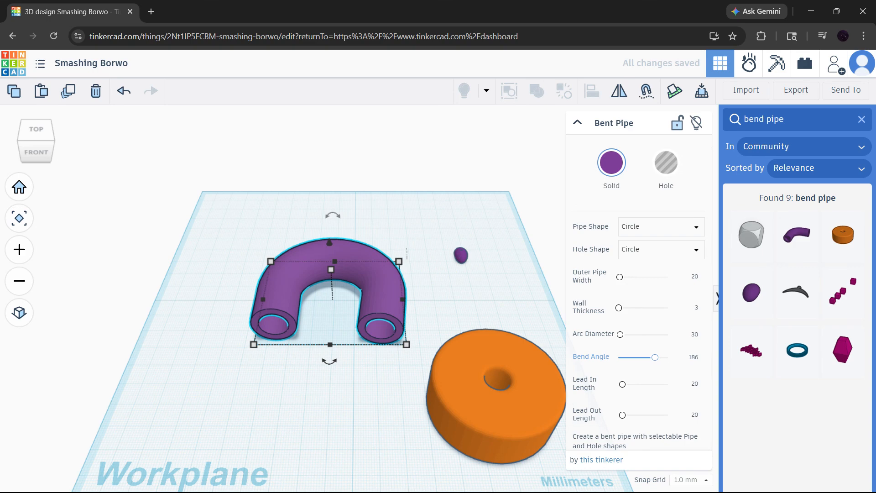
pyautogui.click(692, 359)
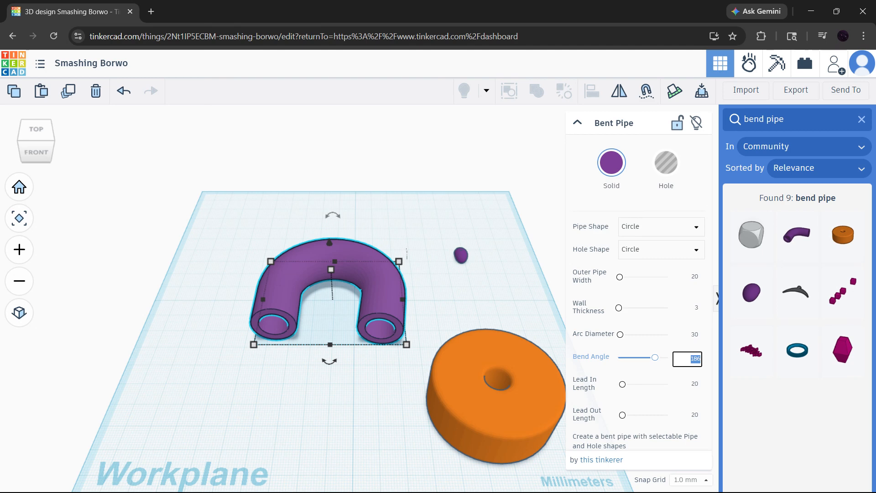
pyautogui.write('180')
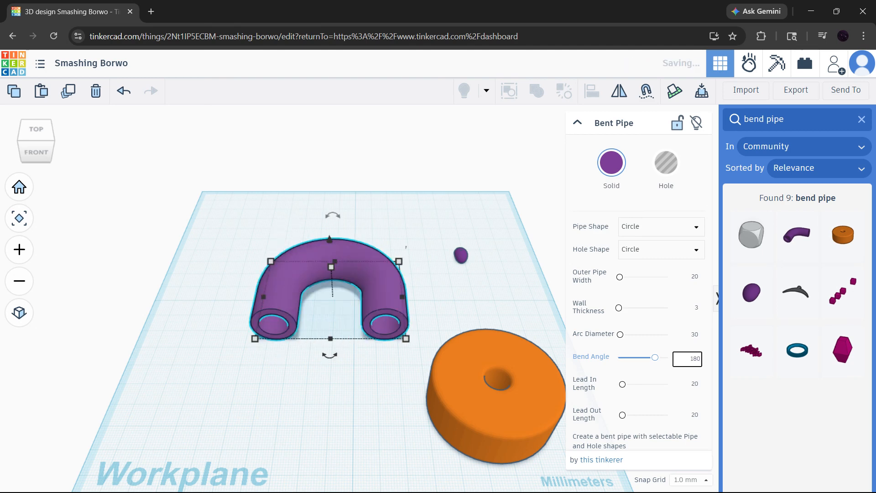
pyautogui.press('Return')
pyautogui.scroll(3, 435, 328)
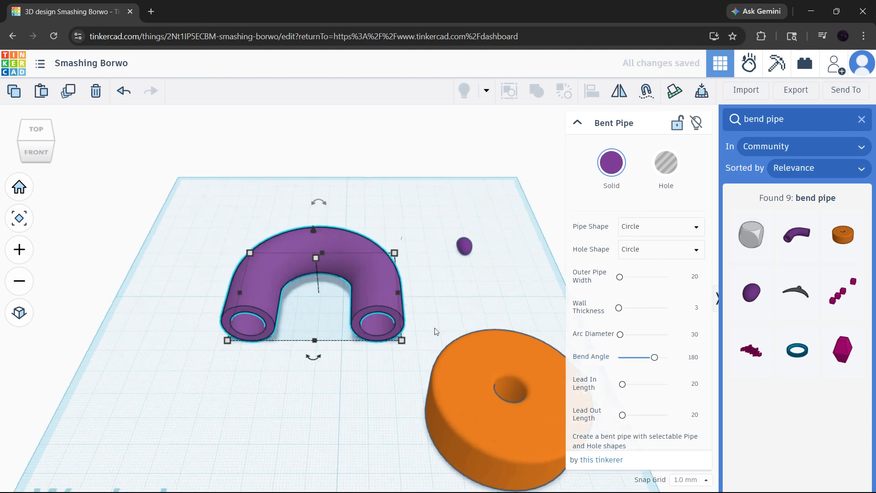
# Enlarge the hole diameter of the orange tire.
pyautogui.moveTo(353, 328); pyautogui.dragTo(398, 325, button='right')
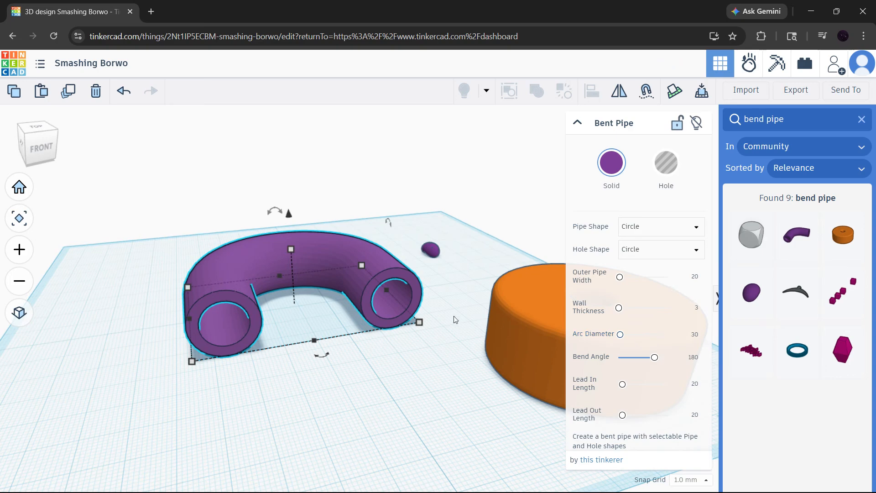
pyautogui.moveTo(341, 354); pyautogui.dragTo(133, 315, button='right')
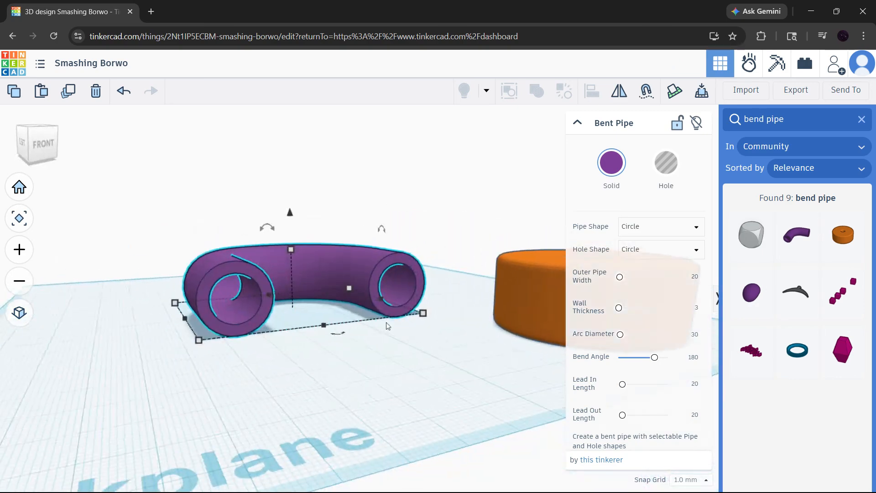
pyautogui.moveTo(386, 322); pyautogui.dragTo(338, 354, button='right')
pyautogui.click(426, 382)
pyautogui.moveTo(427, 384); pyautogui.dragTo(280, 383, button='middle')
pyautogui.moveTo(279, 386); pyautogui.dragTo(304, 372, button='right')
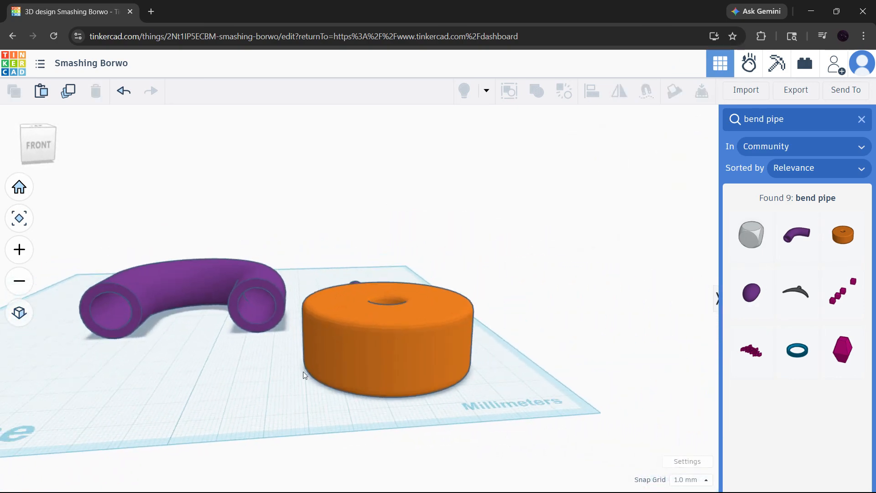
pyautogui.click(362, 346)
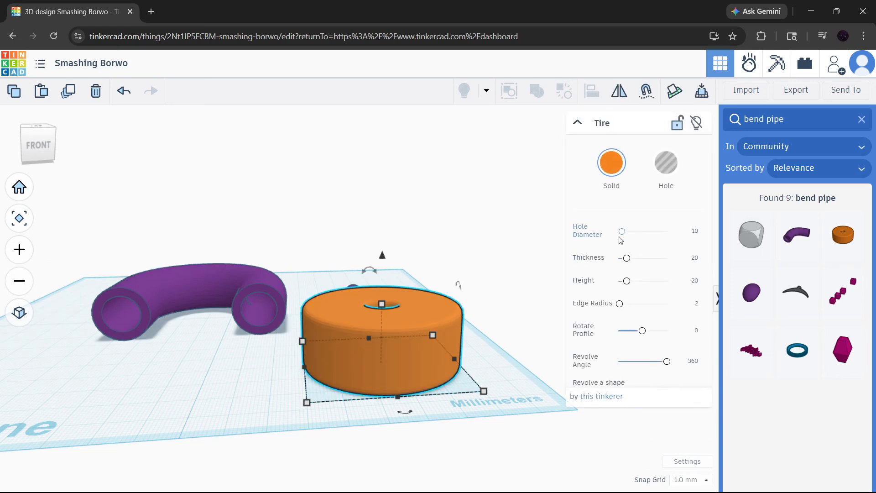
pyautogui.moveTo(621, 232); pyautogui.dragTo(630, 231)
# Delete the orange tire and the small bezier bean from the workplane.
pyautogui.moveTo(425, 261); pyautogui.dragTo(452, 282, button='right')
pyautogui.press('Delete')
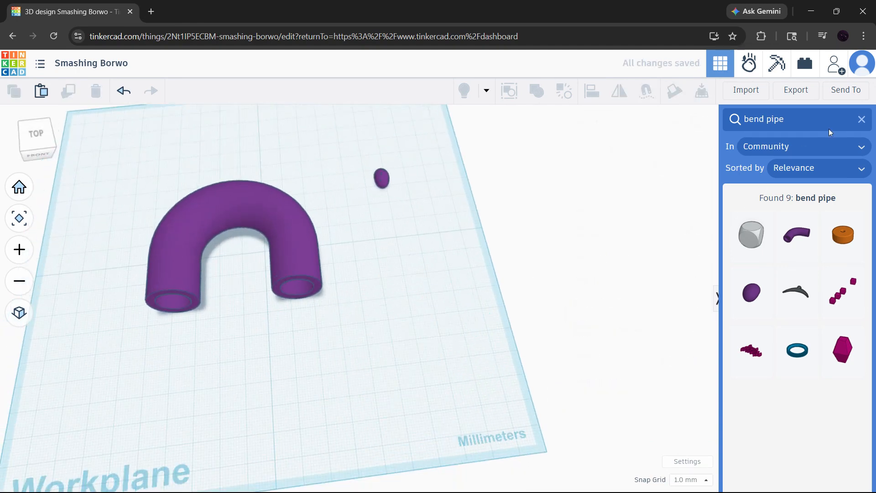
pyautogui.click(382, 179)
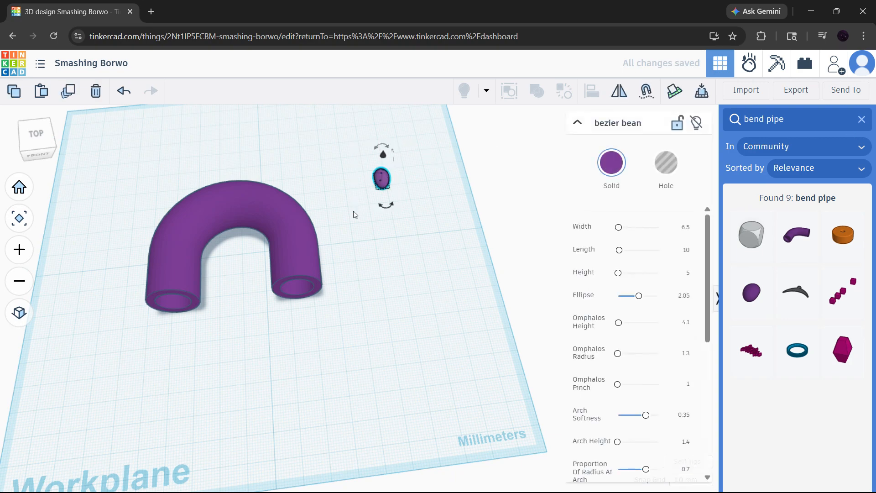
pyautogui.press('Delete')
# Return to the basic shapes, place a Scribble in front of the bent pipe and draw one S-shaped stroke for it.
pyautogui.moveTo(387, 255); pyautogui.dragTo(409, 231, button='right')
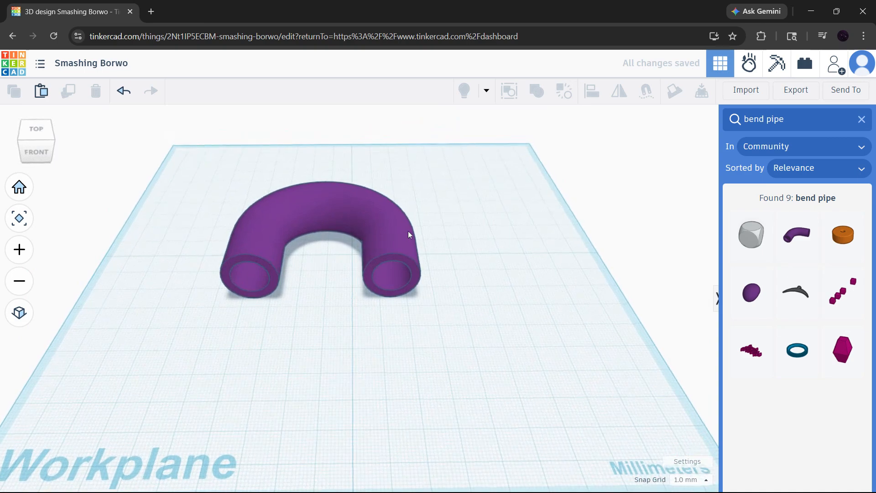
pyautogui.click(862, 119)
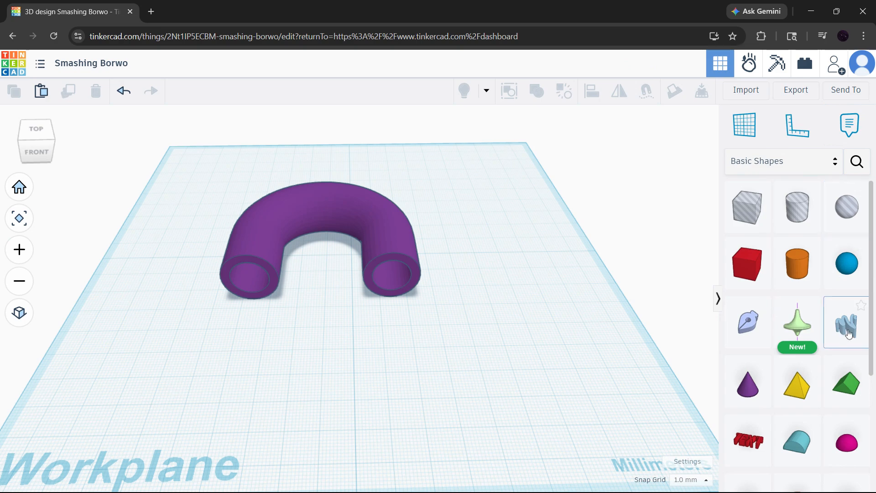
pyautogui.moveTo(849, 333); pyautogui.dragTo(370, 370)
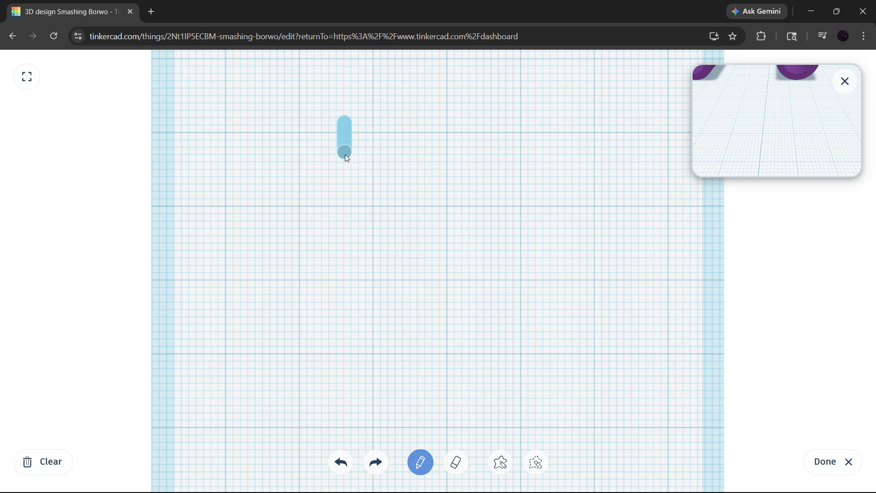
pyautogui.moveTo(346, 156); pyautogui.dragTo(346, 224)
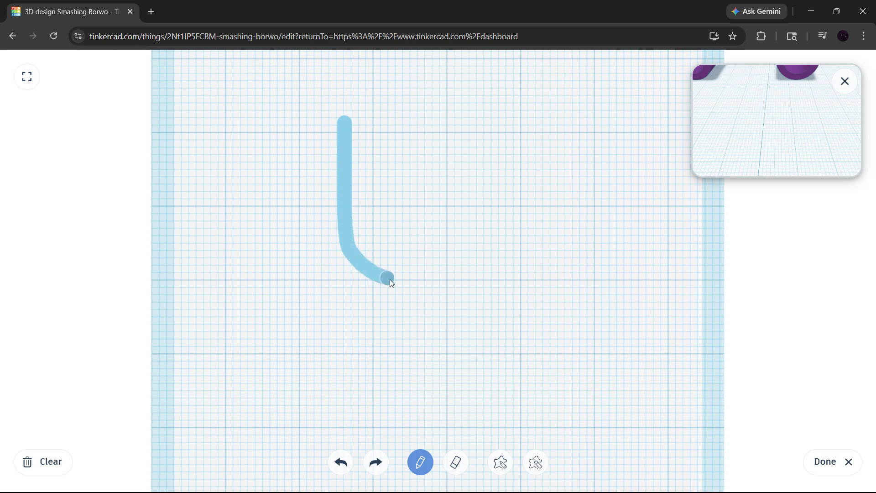
pyautogui.moveTo(392, 282); pyautogui.dragTo(442, 289)
pyautogui.moveTo(519, 289)
pyautogui.mouseDown()
pyautogui.moveTo(540, 307)
pyautogui.moveTo(551, 437)
pyautogui.mouseUp()
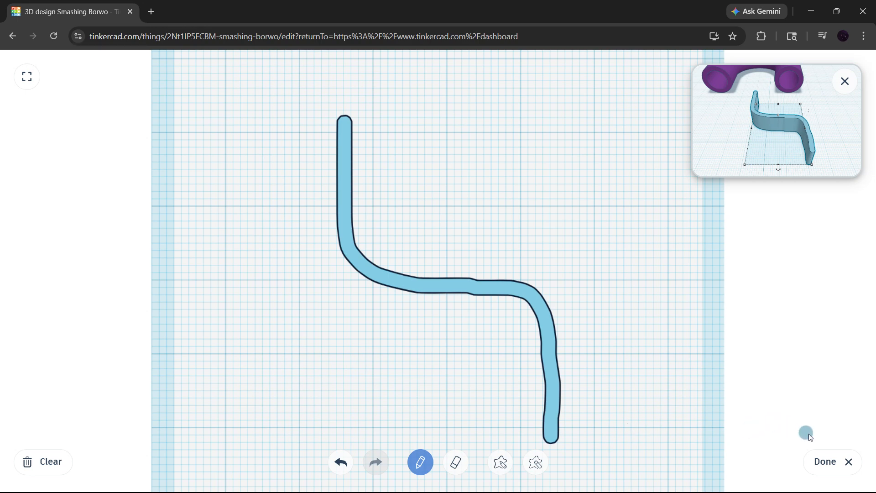
pyautogui.click(830, 461)
pyautogui.click(525, 319)
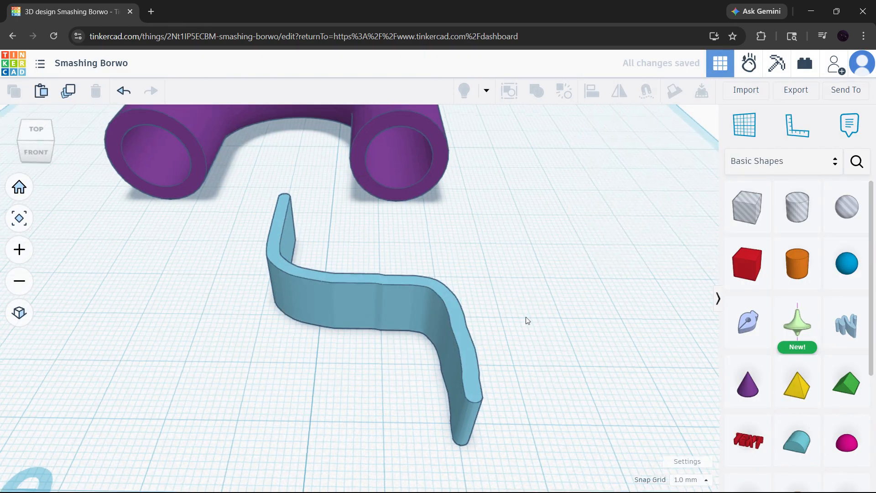
# Edit the scribble to add a second S-shaped stroke running roughly parallel to the first one.
pyautogui.moveTo(525, 319); pyautogui.dragTo(274, 298, button='right')
pyautogui.click(274, 298)
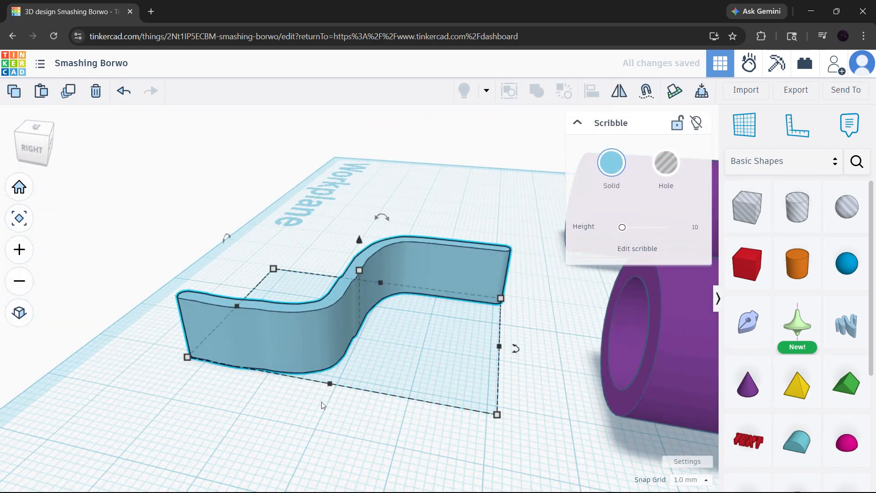
pyautogui.moveTo(321, 401)
pyautogui.mouseDown(button='right')
pyautogui.moveTo(376, 413)
pyautogui.moveTo(582, 388)
pyautogui.mouseUp(button='right')
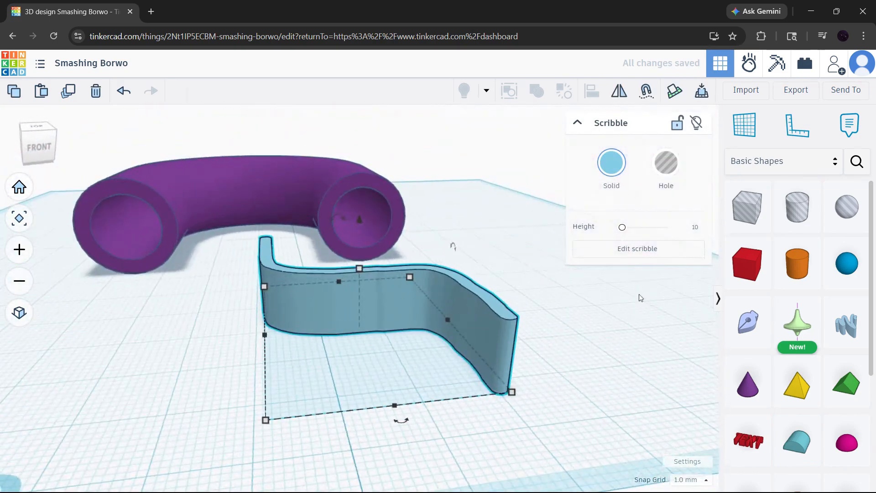
pyautogui.click(636, 261)
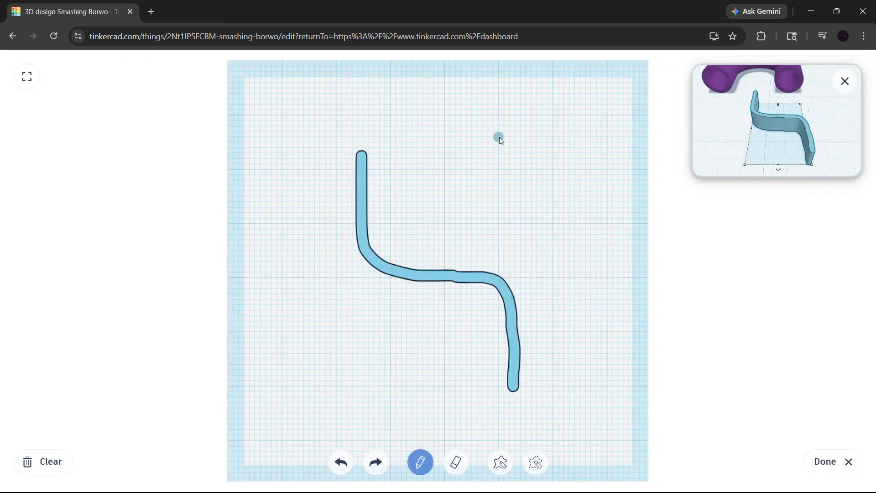
pyautogui.moveTo(386, 152)
pyautogui.mouseDown()
pyautogui.moveTo(386, 182)
pyautogui.moveTo(408, 242)
pyautogui.mouseUp()
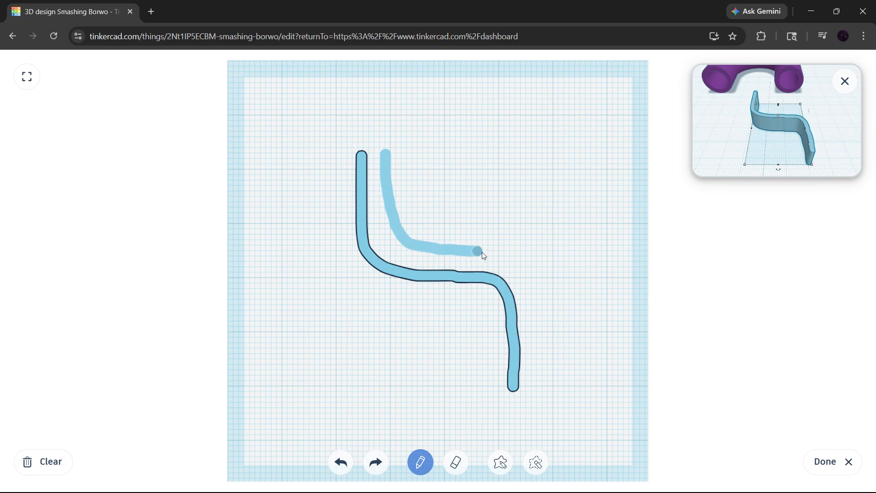
pyautogui.moveTo(552, 352); pyautogui.dragTo(550, 392)
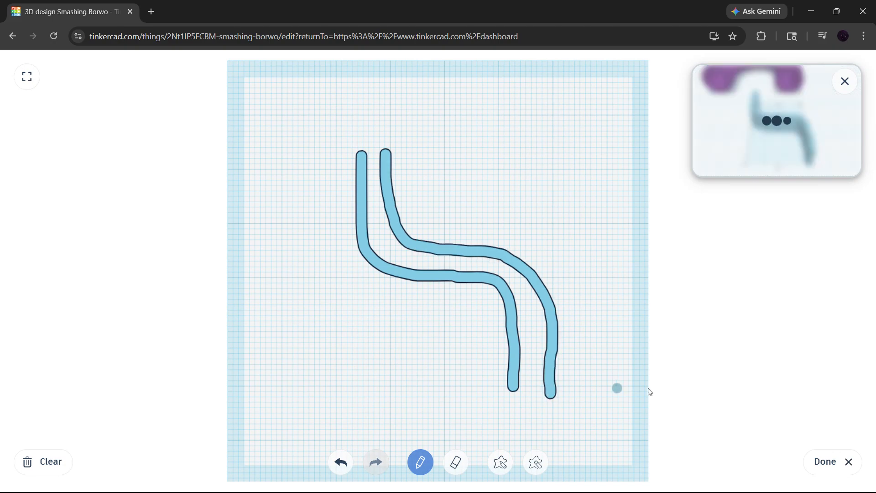
pyautogui.click(827, 462)
pyautogui.click(610, 347)
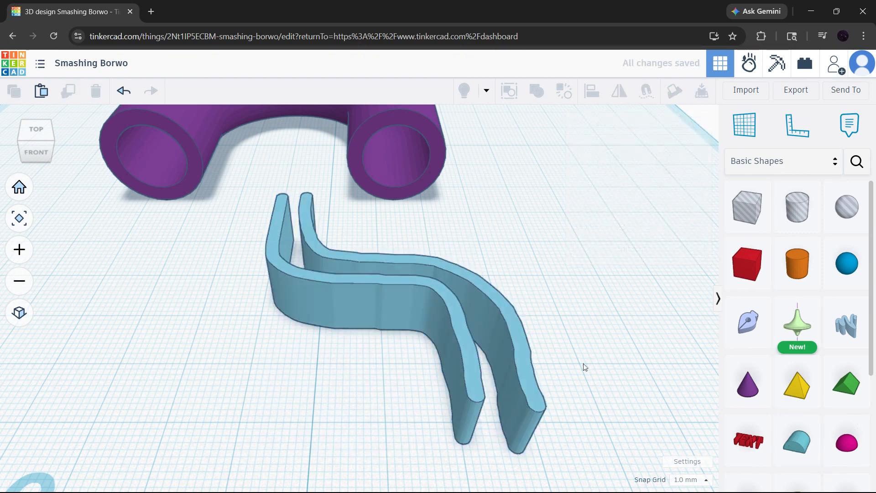
# Examine the two curved walls of the scribble from several angles and undo its accidental move.
pyautogui.moveTo(583, 364)
pyautogui.mouseDown(button='right')
pyautogui.moveTo(356, 313)
pyautogui.moveTo(589, 315)
pyautogui.moveTo(607, 368)
pyautogui.mouseUp(button='right')
pyautogui.scroll(-2, 535, 337)
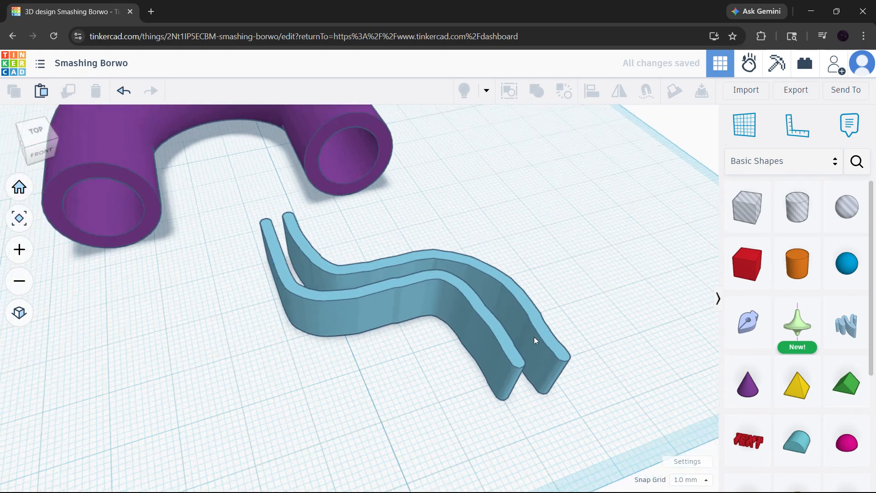
pyautogui.click(484, 323)
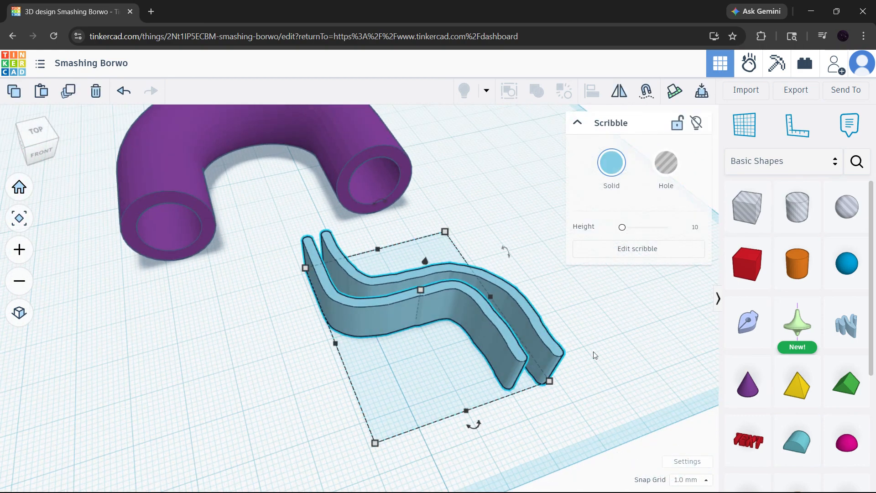
pyautogui.click(592, 403)
pyautogui.moveTo(591, 396)
pyautogui.mouseDown()
pyautogui.moveTo(333, 289)
pyautogui.moveTo(273, 220)
pyautogui.mouseUp()
pyautogui.moveTo(426, 263); pyautogui.dragTo(420, 310)
pyautogui.hotkey('ctrl', 'z')
# Examine the open ends of the U-shaped bent pipe up close and select the pipe.
pyautogui.click(502, 276)
pyautogui.moveTo(518, 290); pyautogui.dragTo(404, 386, button='right')
pyautogui.moveTo(450, 319)
pyautogui.mouseDown(button='right')
pyautogui.moveTo(563, 279)
pyautogui.moveTo(539, 212)
pyautogui.moveTo(537, 237)
pyautogui.mouseUp(button='right')
pyautogui.scroll(10, 537, 238)
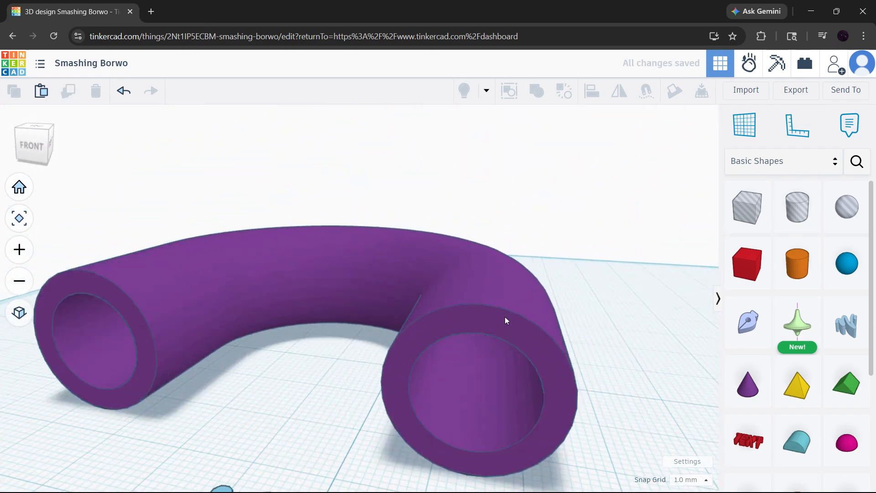
pyautogui.moveTo(496, 270)
pyautogui.mouseDown(button='right')
pyautogui.moveTo(172, 290)
pyautogui.moveTo(624, 291)
pyautogui.mouseUp(button='right')
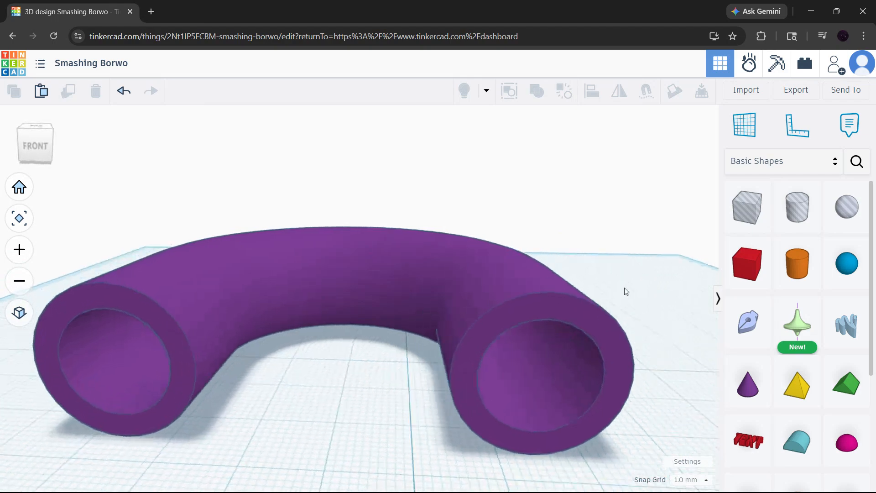
pyautogui.scroll(-5, 467, 313)
pyautogui.scroll(-2, 491, 353)
pyautogui.moveTo(566, 391); pyautogui.dragTo(520, 332, button='right')
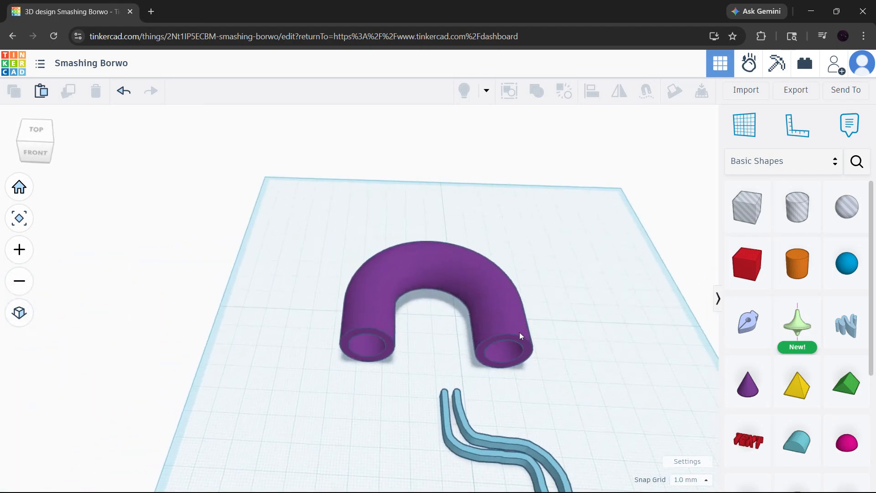
pyautogui.moveTo(571, 343); pyautogui.dragTo(493, 265, button='middle')
pyautogui.click(356, 197)
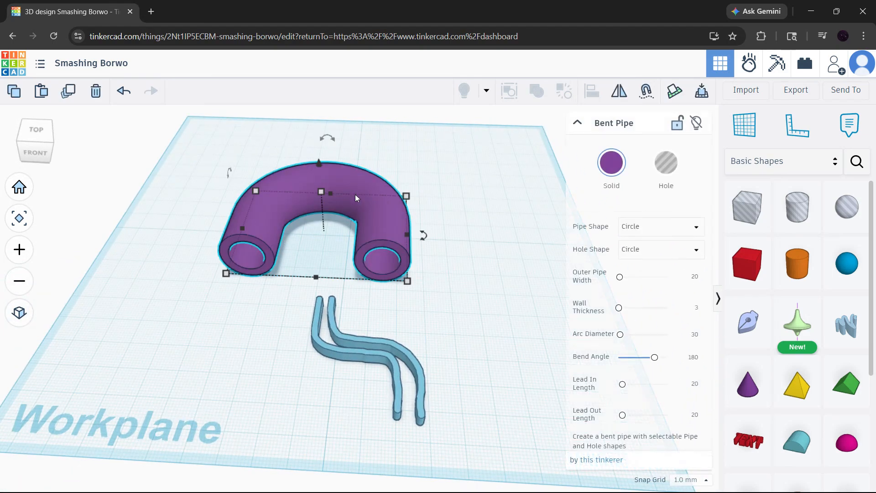
# Set the bent pipe's outer shape to Square and its hole shape to hexagon.
pyautogui.click(675, 232)
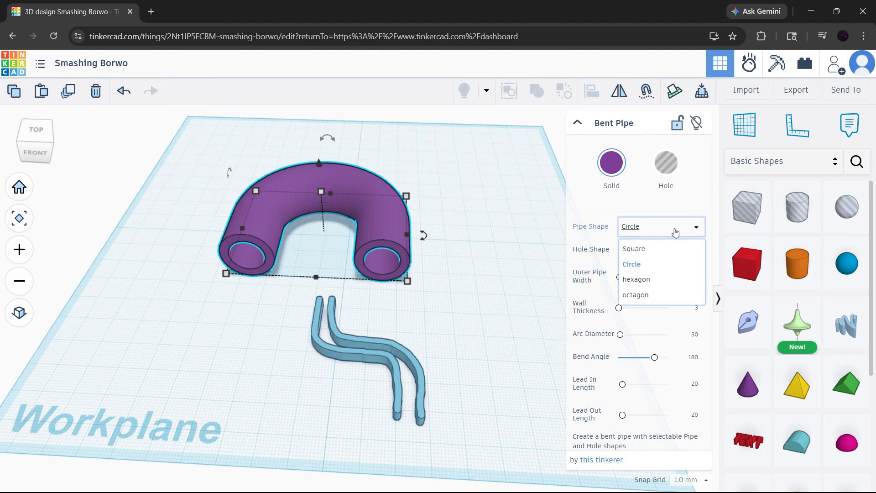
pyautogui.click(673, 249)
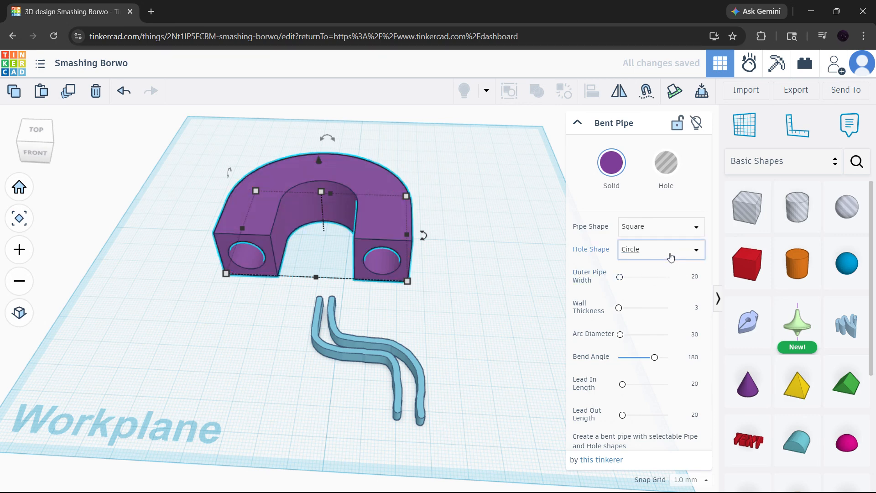
pyautogui.click(671, 257)
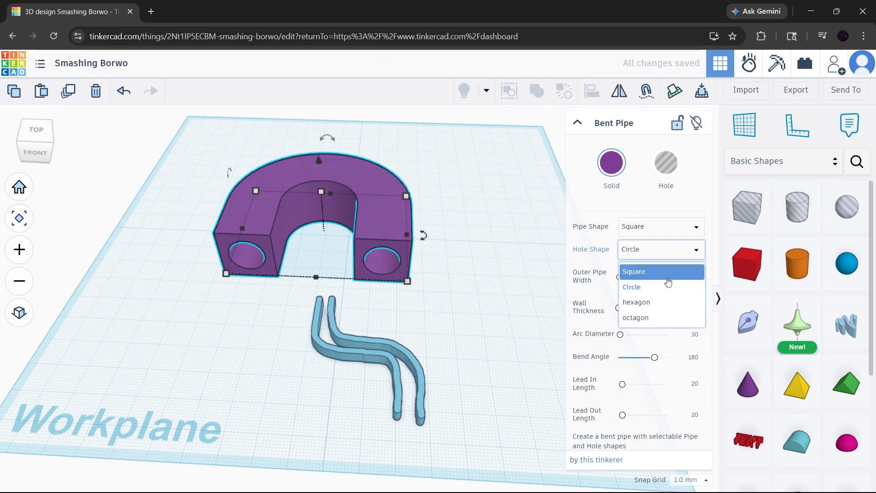
pyautogui.click(666, 303)
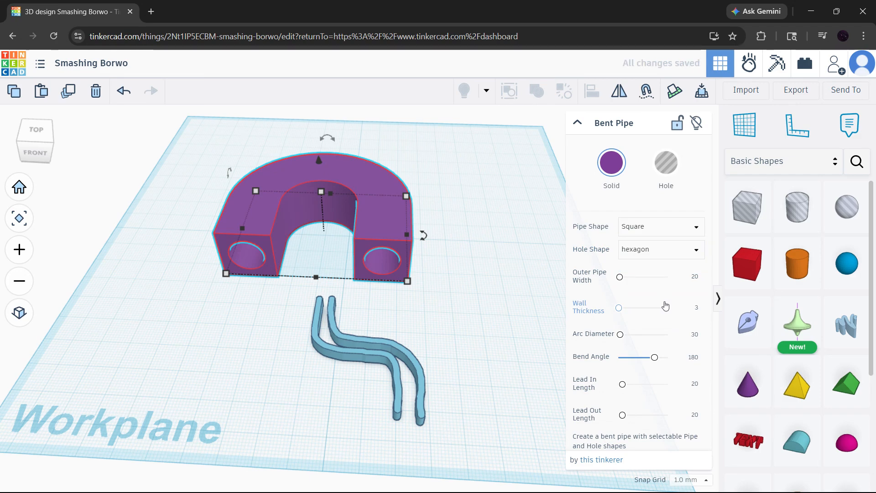
# Change the bent pipe's outer shape back to Circle and leave the pipe deselected.
pyautogui.click(673, 228)
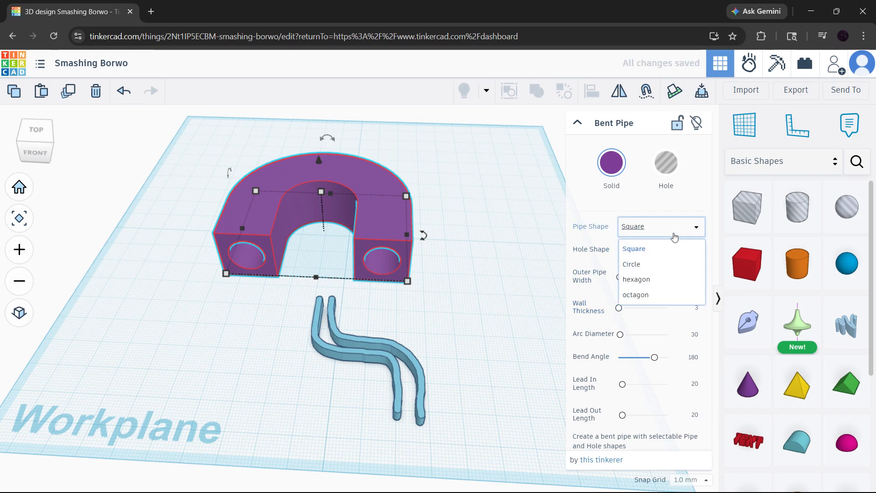
pyautogui.click(670, 269)
pyautogui.click(525, 247)
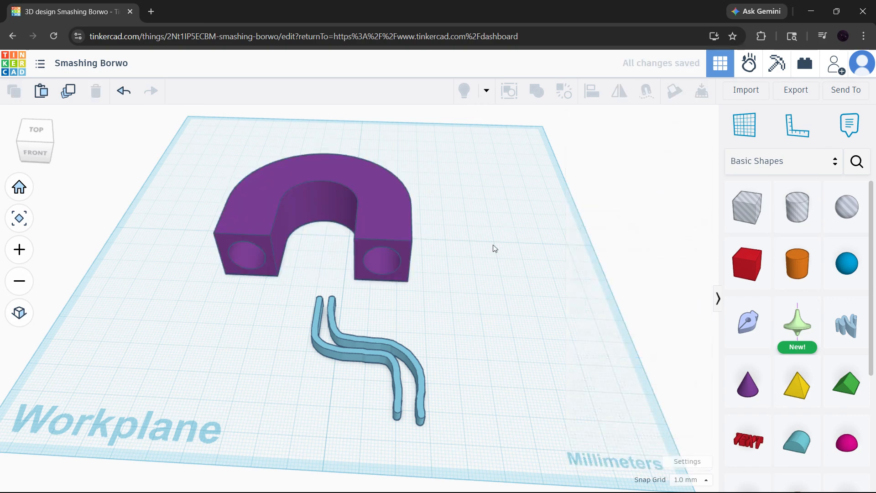
pyautogui.moveTo(462, 271); pyautogui.dragTo(431, 249, button='right')
pyautogui.click(439, 245)
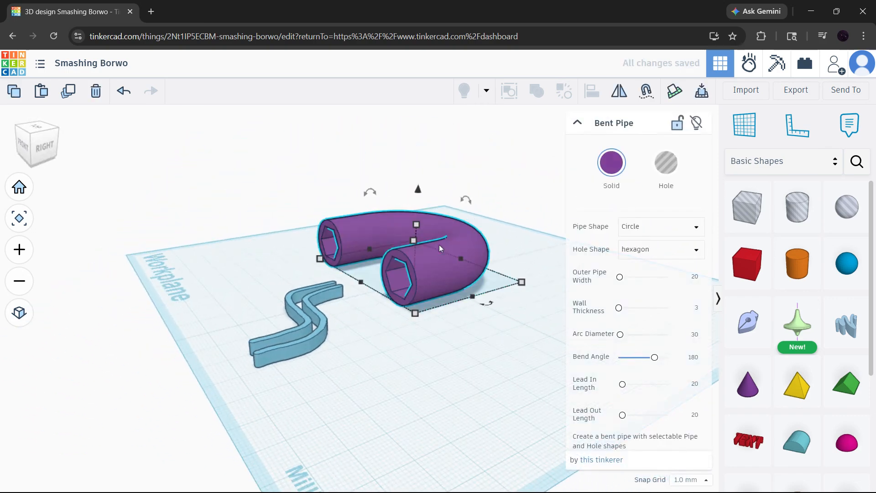
pyautogui.click(436, 325)
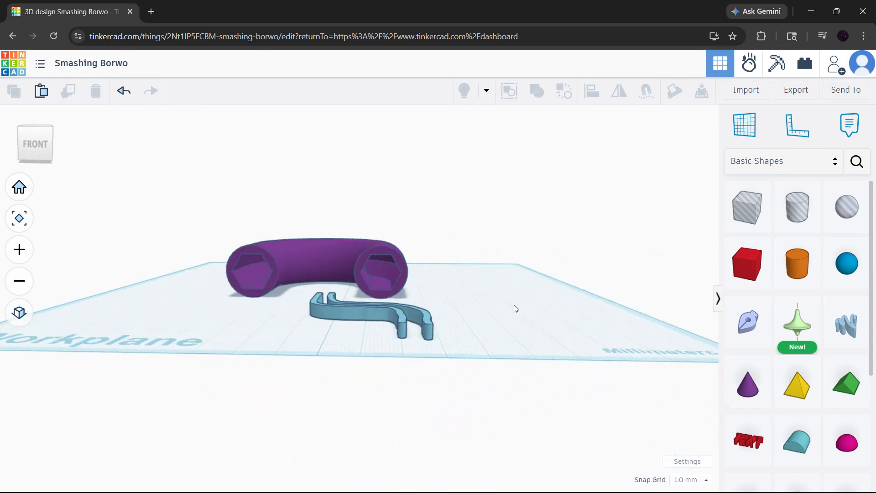
pyautogui.scroll(5, 352, 276)
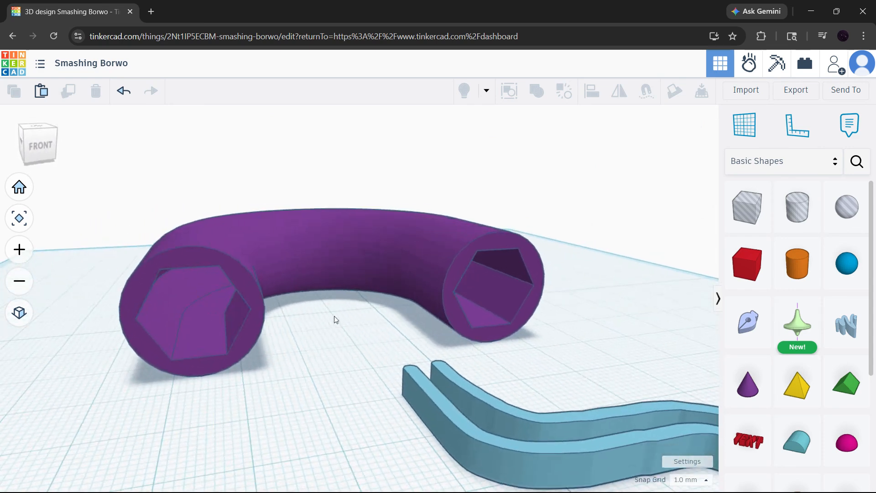